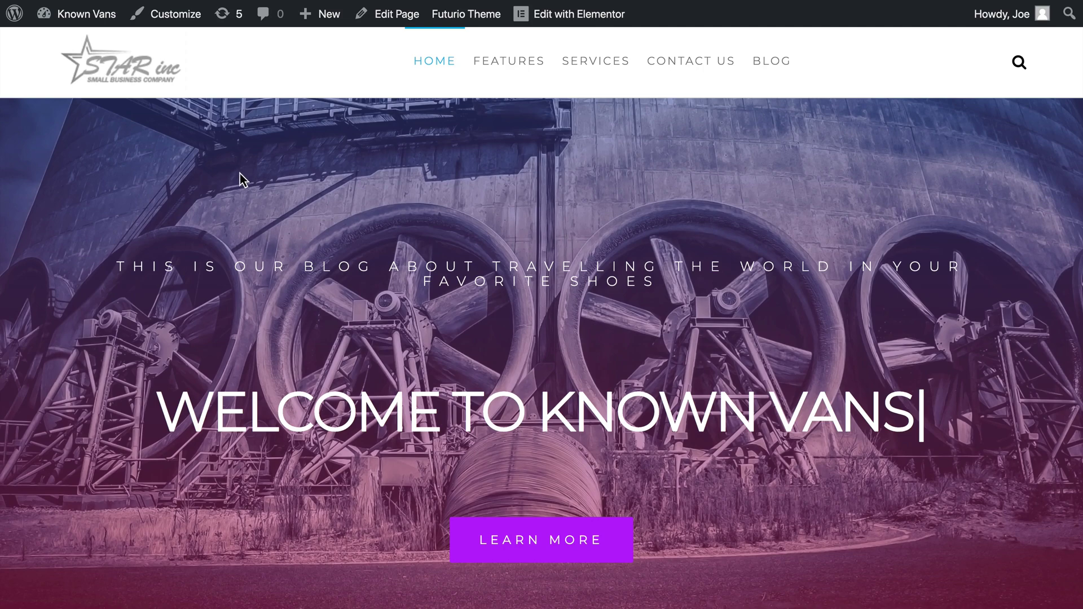
Step: Go to the Known Vans dashboard's Updates page and review the WordPress 5.1.1, plugin and theme updates
mouse_move(79, 16)
left_click(75, 51)
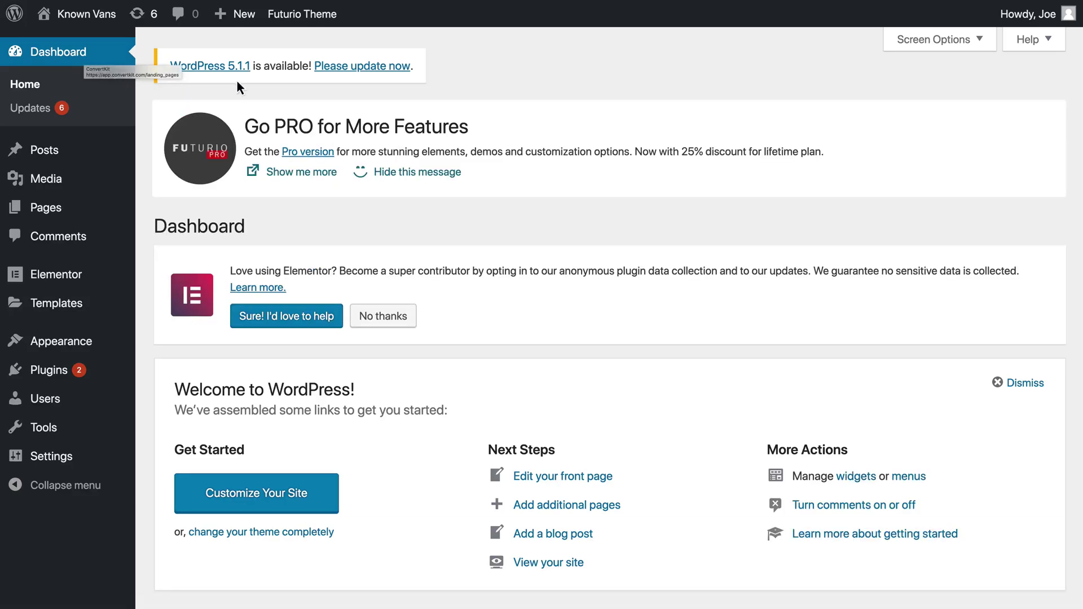
left_click(35, 111)
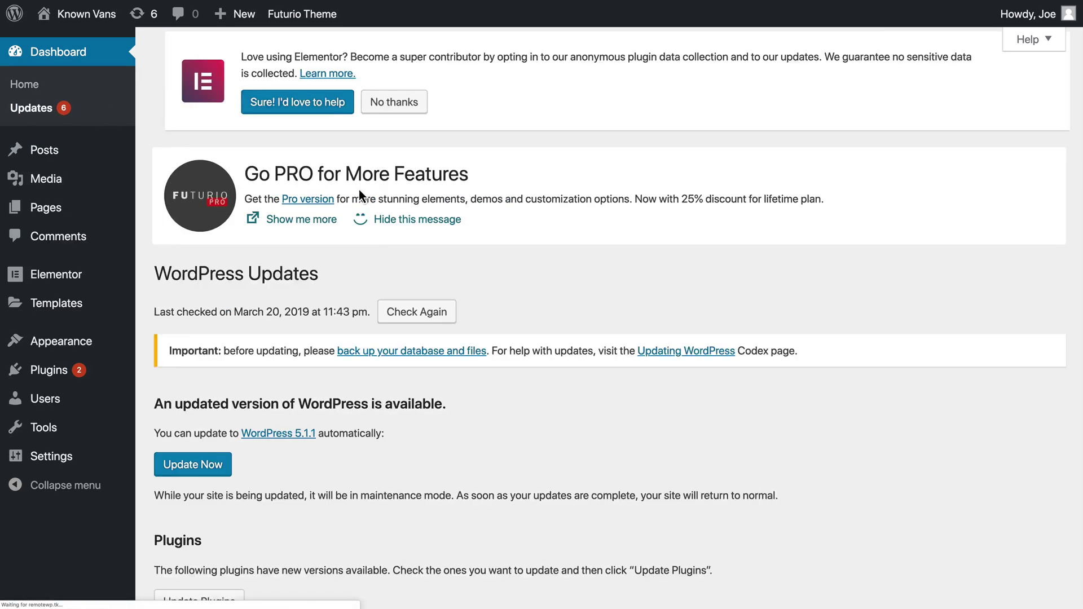
scroll(360, 193, "down", 10)
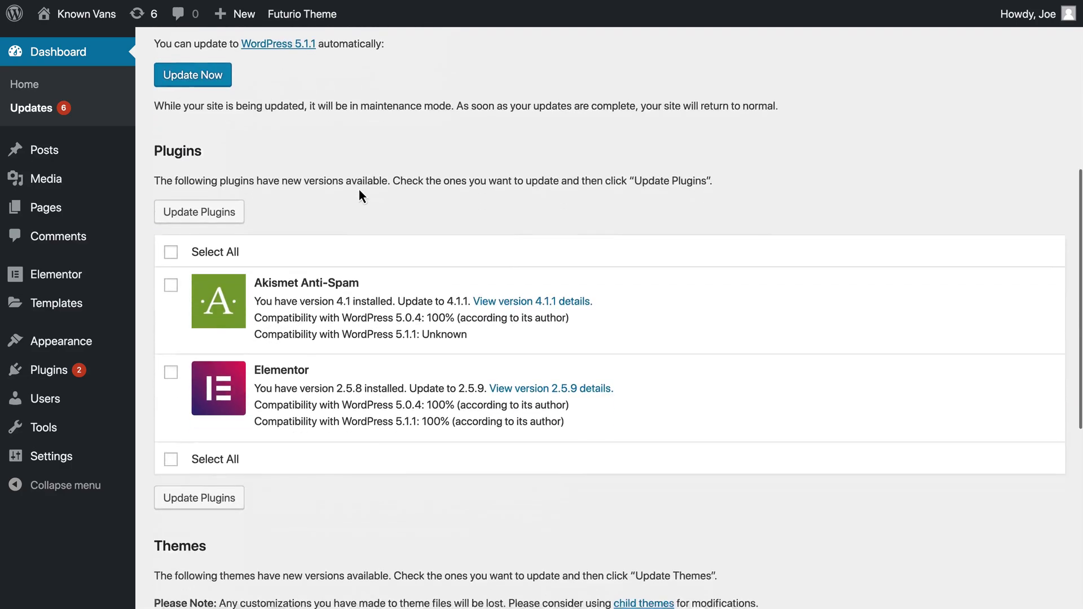
scroll(359, 192, "down", 6)
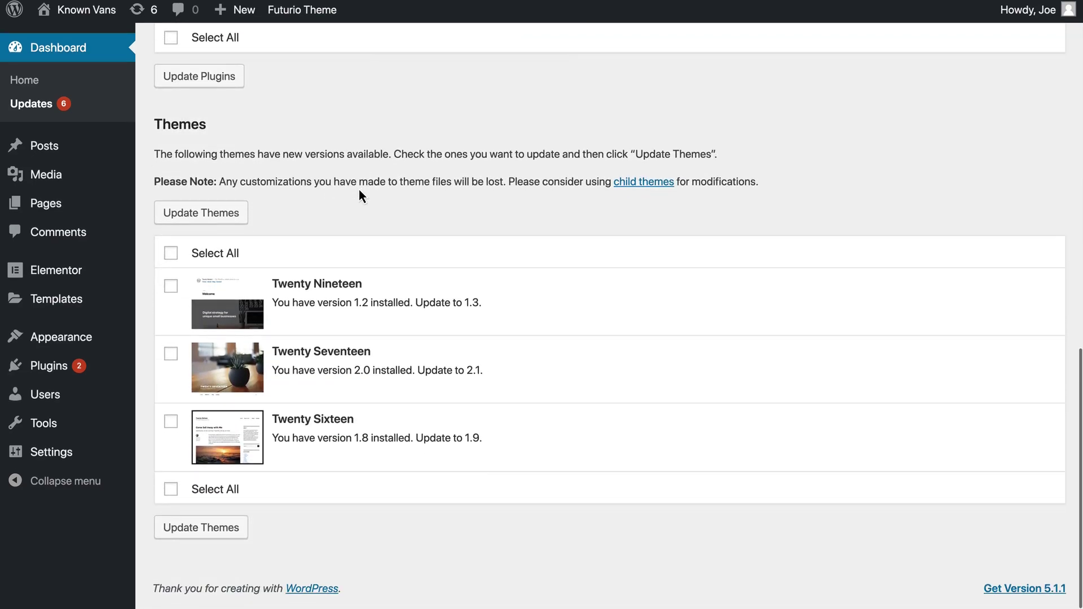
scroll(360, 190, "up", 15)
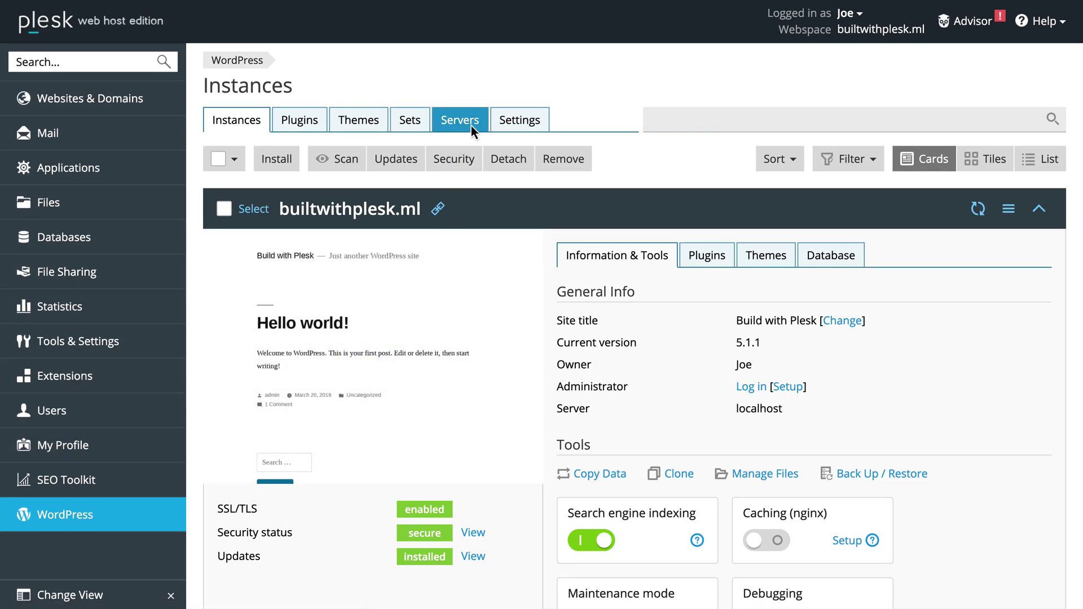
Step: Start a new server entry on the Servers list with hostname remotewp.tk
left_click(472, 126)
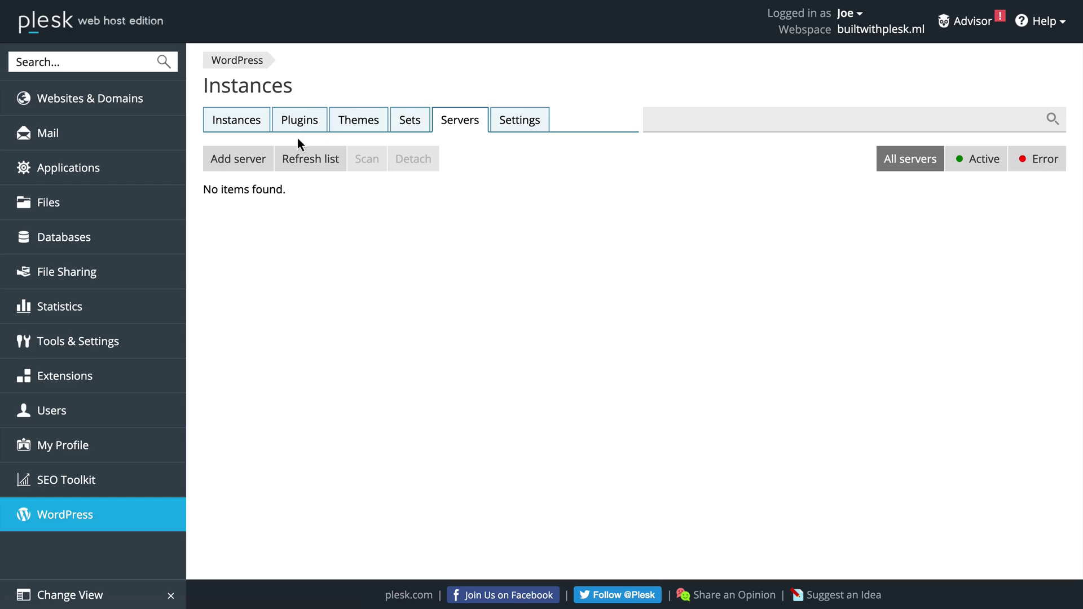
left_click(259, 164)
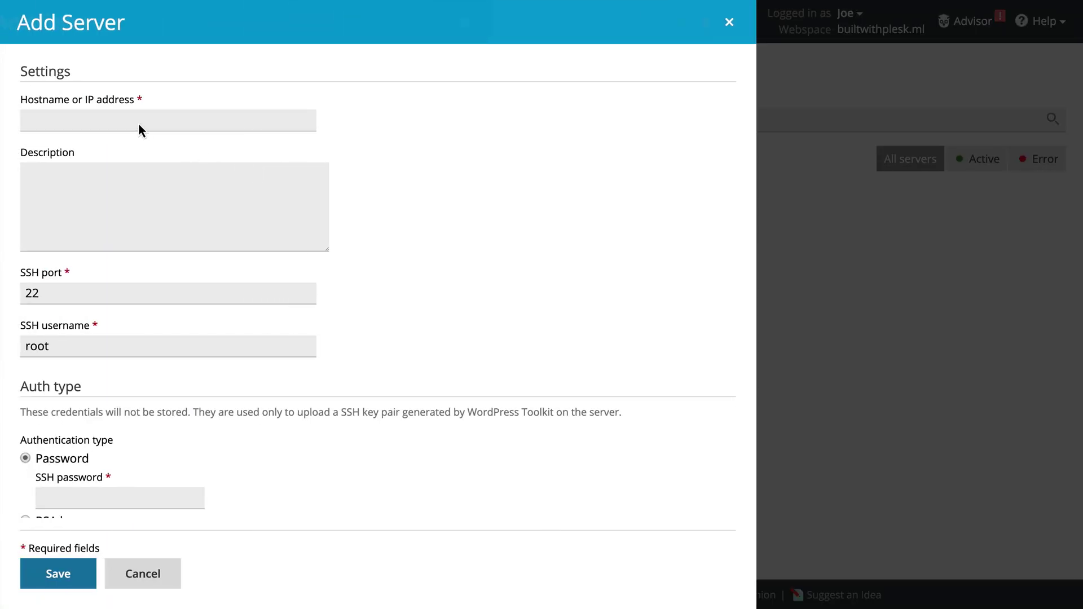
left_click(138, 125)
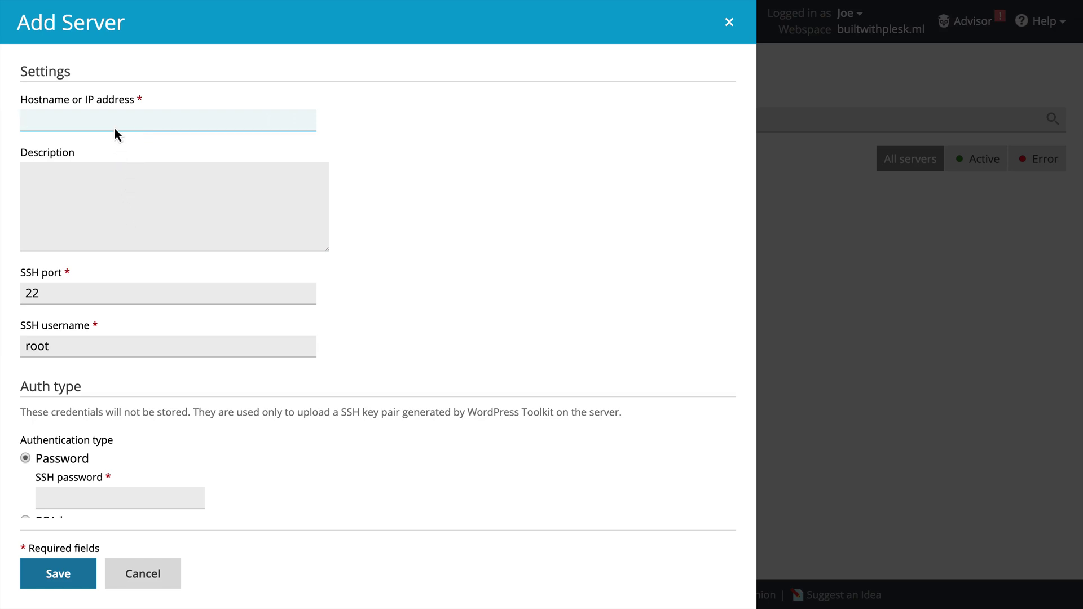
type("remotewp.tk")
scroll(186, 277, "down", 4)
Step: Paste the stored root SSH password and choose automatic WordPress detection
left_click(85, 374)
key("Escape")
key("ctrl+v")
scroll(262, 373, "down", 1)
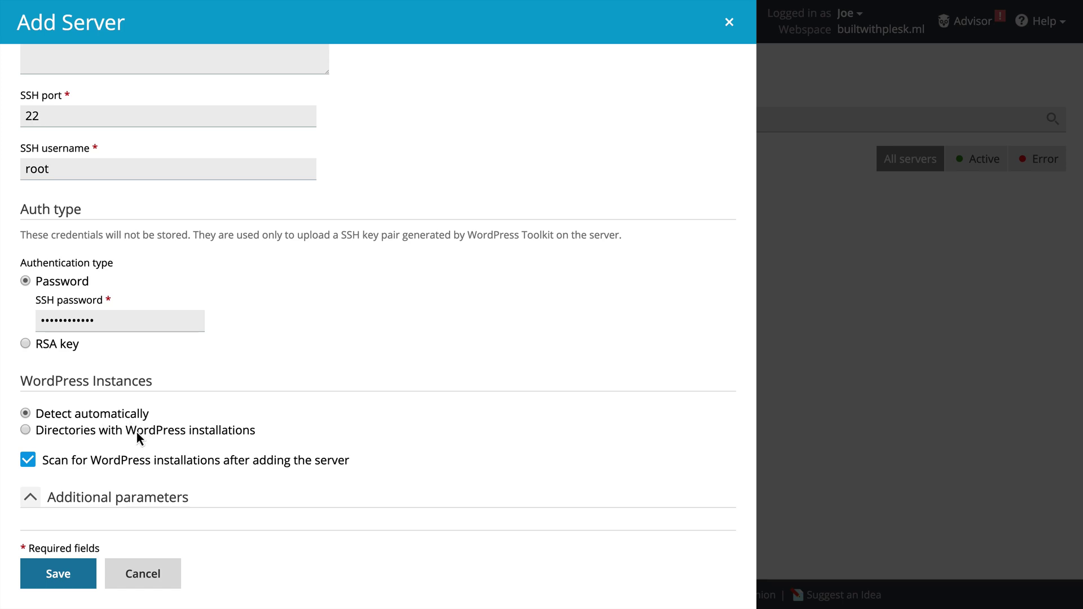
left_click(31, 431)
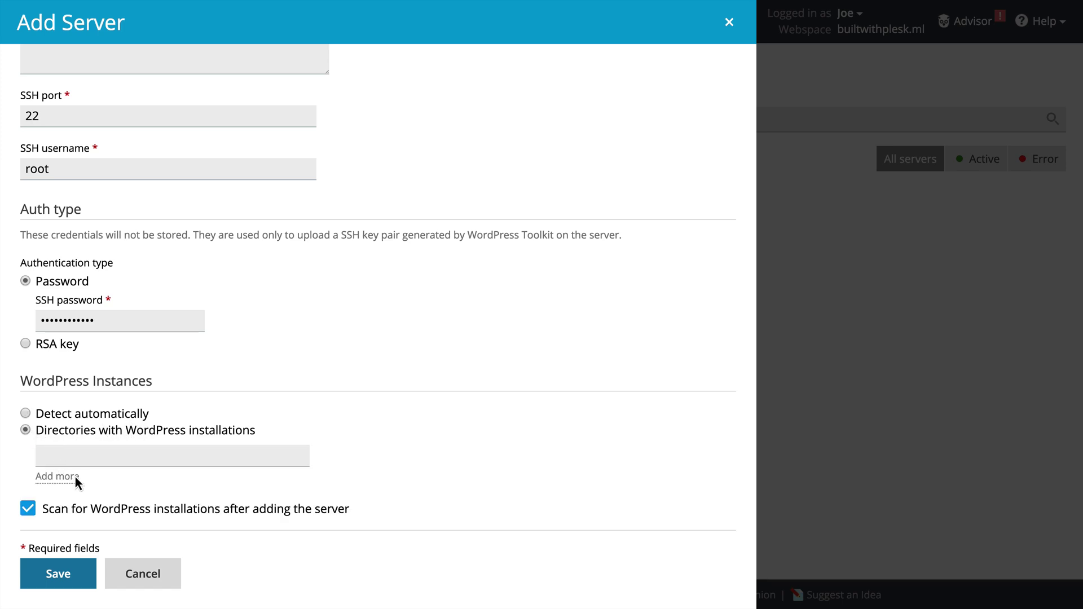
left_click(31, 418)
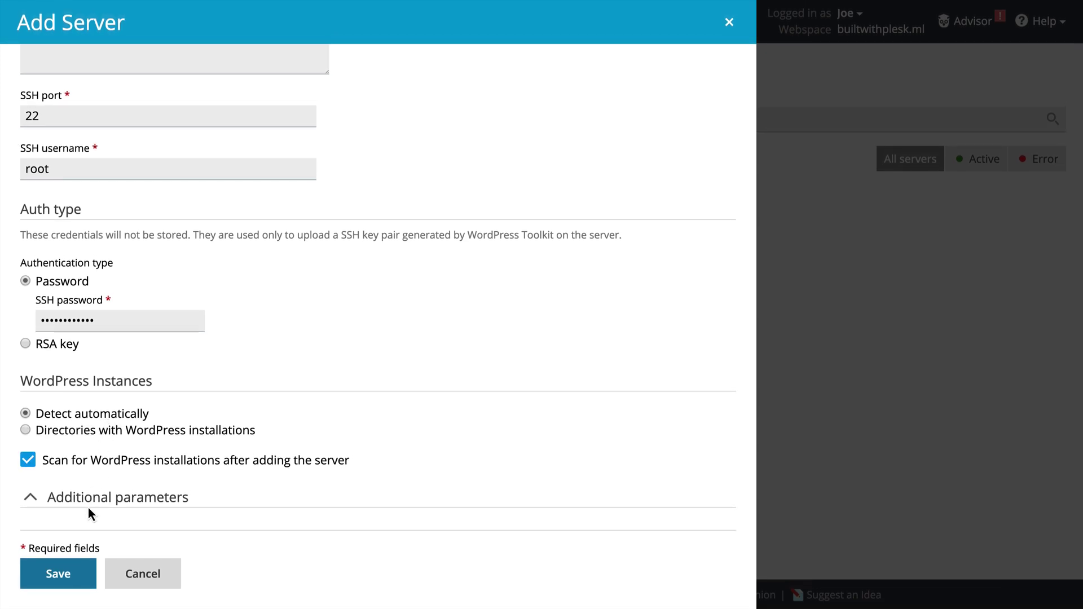
Step: Save the remotewp.tk server, let it scan for WordPress, then close the completed report
left_click(59, 575)
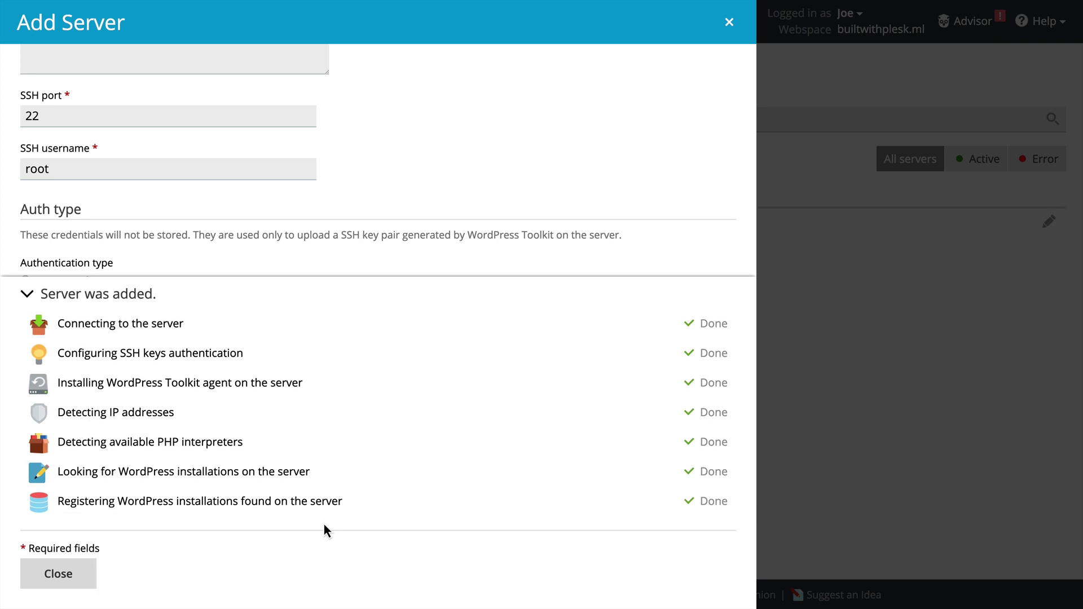
left_click(84, 577)
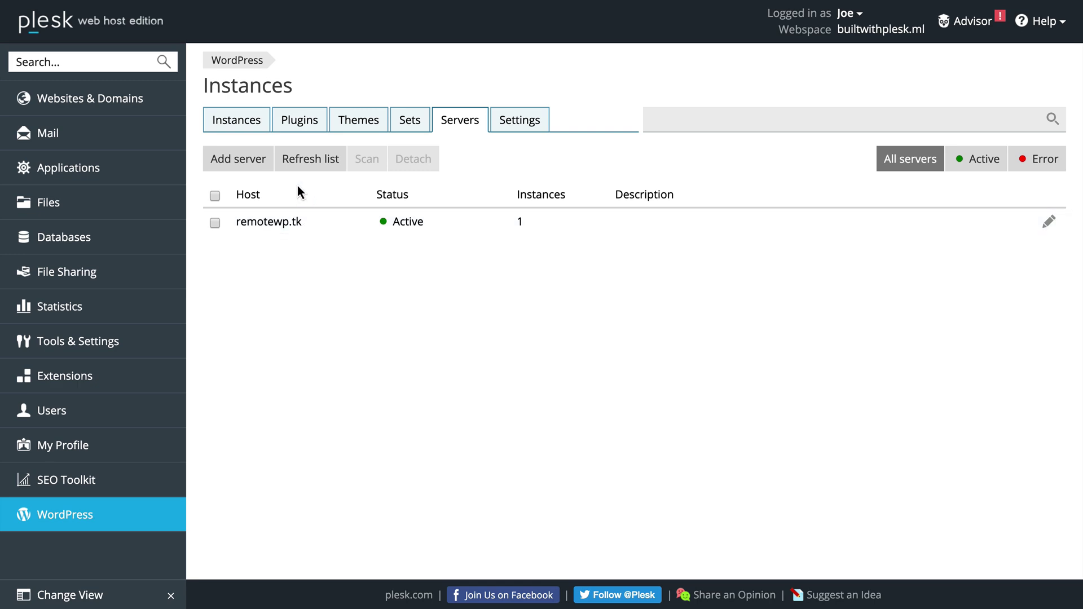
Step: Find the remotewp.tk Known Vans card on the Instances list, showing WordPress 5.0.4 with 5.1.1 available
left_click(239, 121)
scroll(269, 184, "down", 15)
scroll(269, 184, "down", 5)
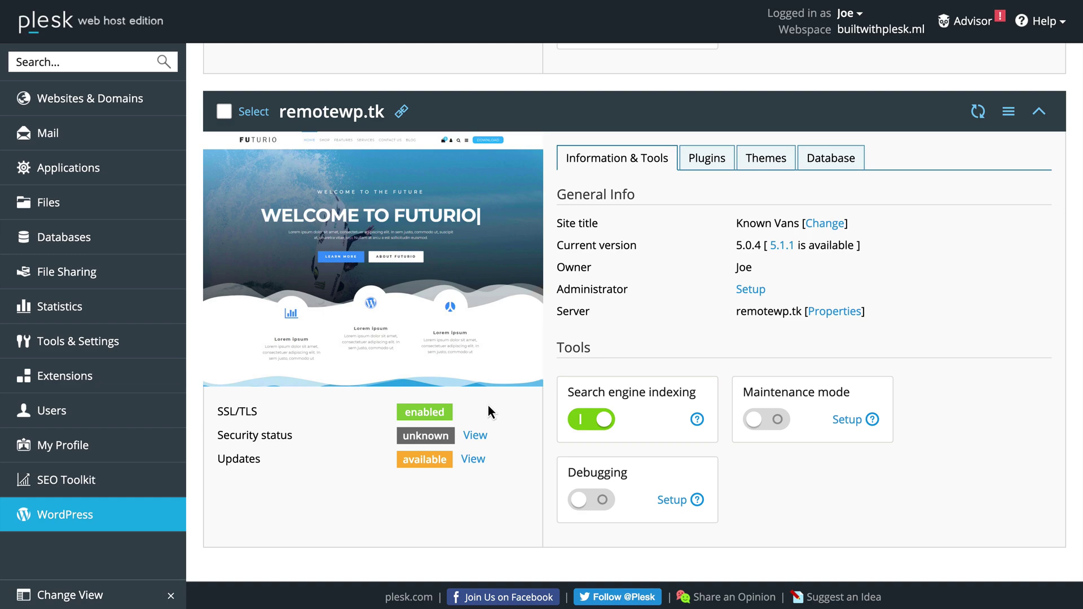
scroll(488, 406, "up", 10)
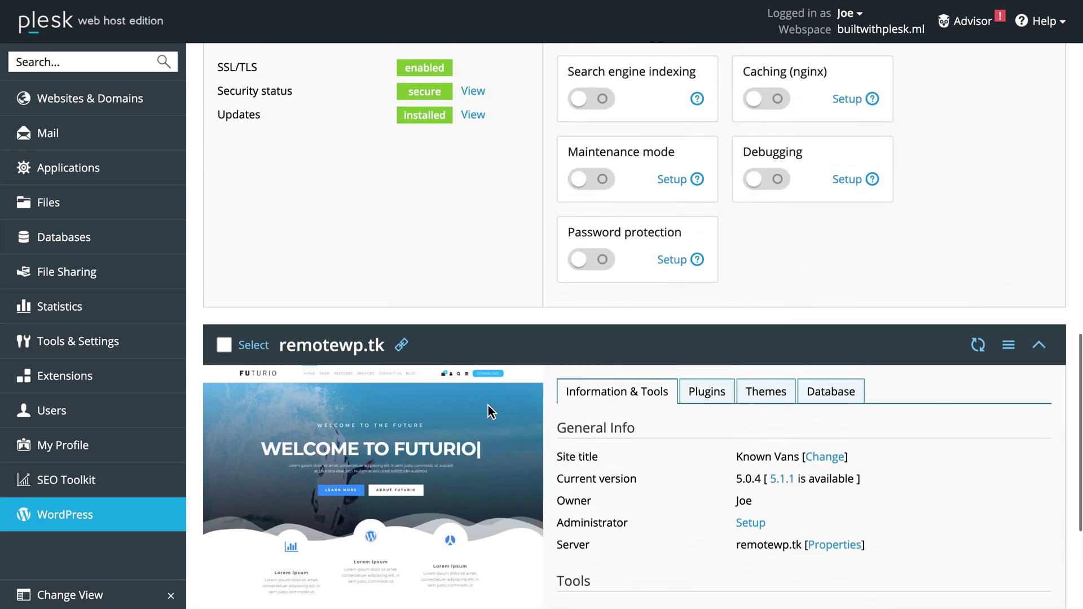
scroll(488, 405, "up", 10)
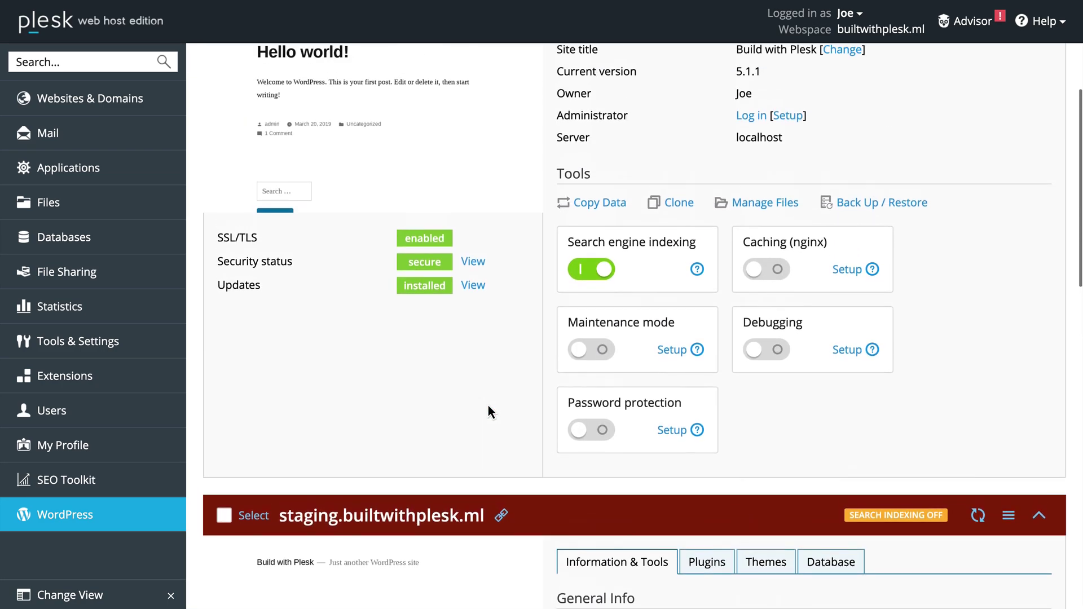
scroll(489, 405, "down", 10)
scroll(488, 405, "down", 10)
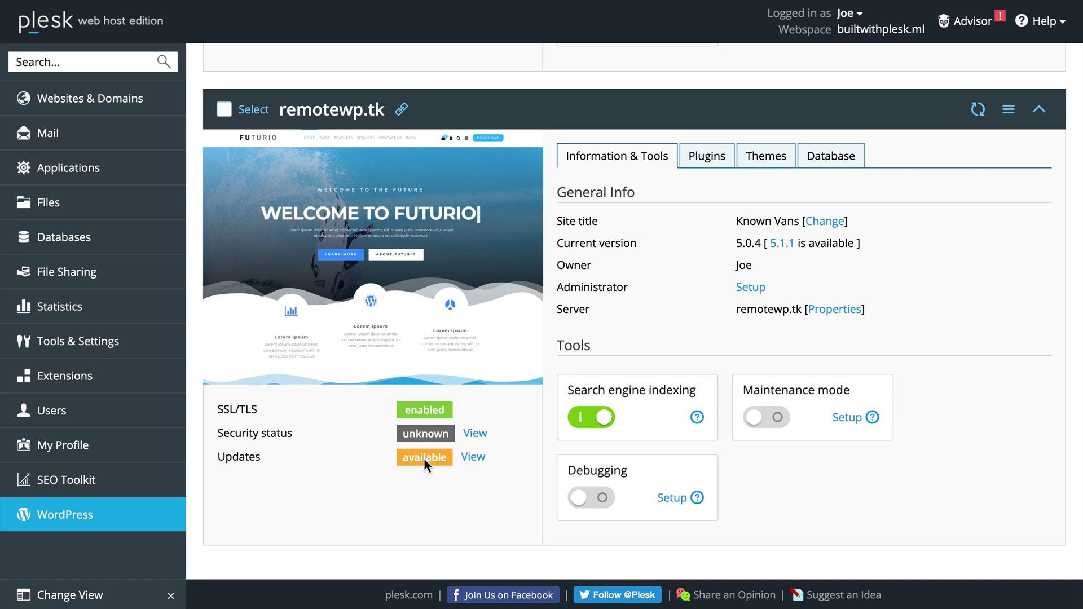
Step: Select all core, plugin and theme updates for remotewp.tk and install them
left_click(473, 457)
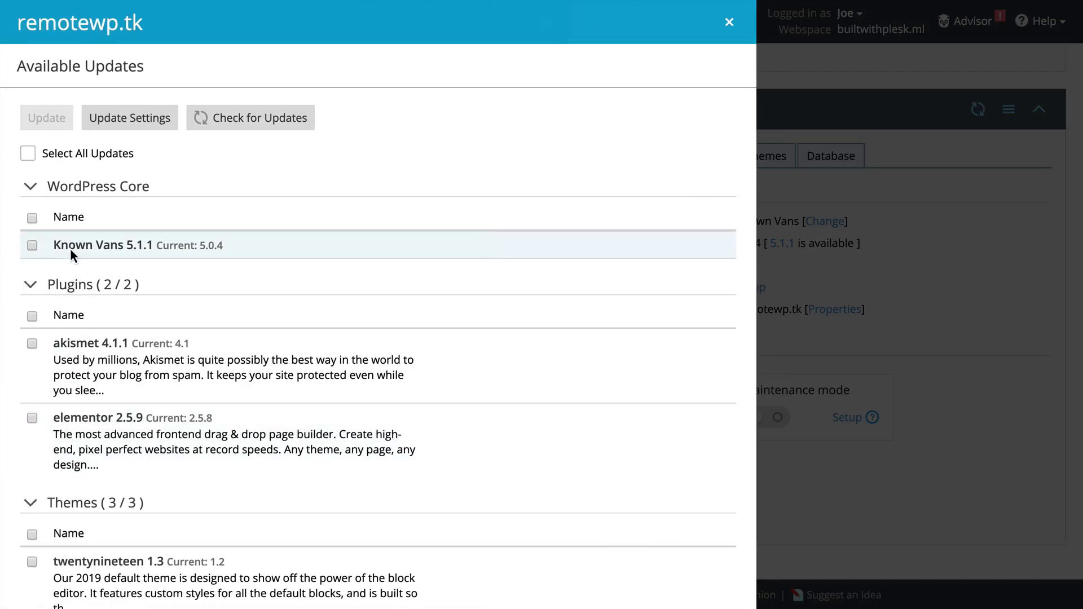
left_click(35, 158)
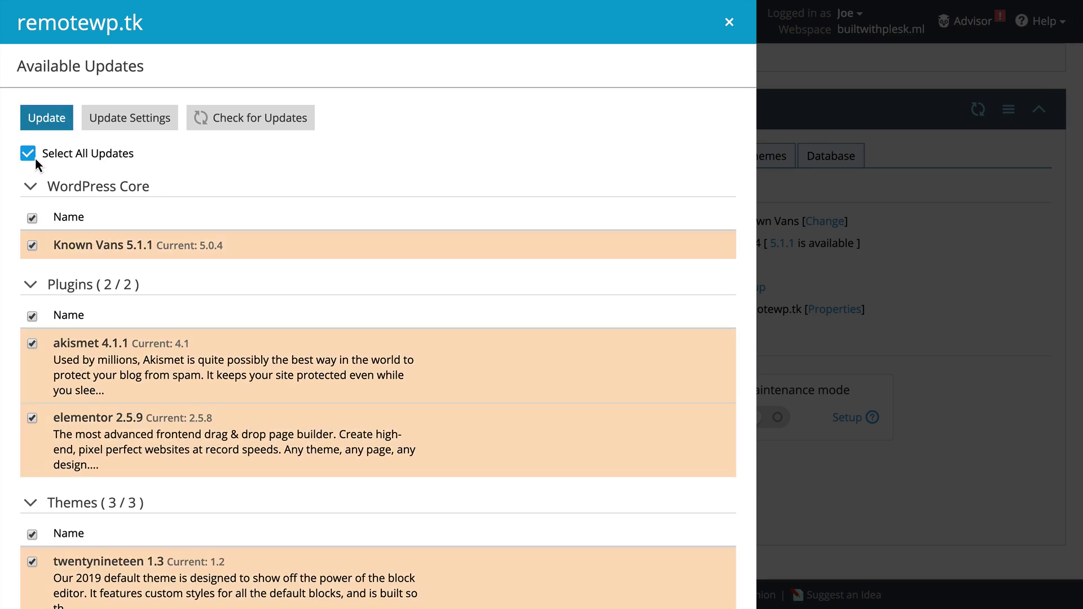
scroll(112, 217, "down", 3)
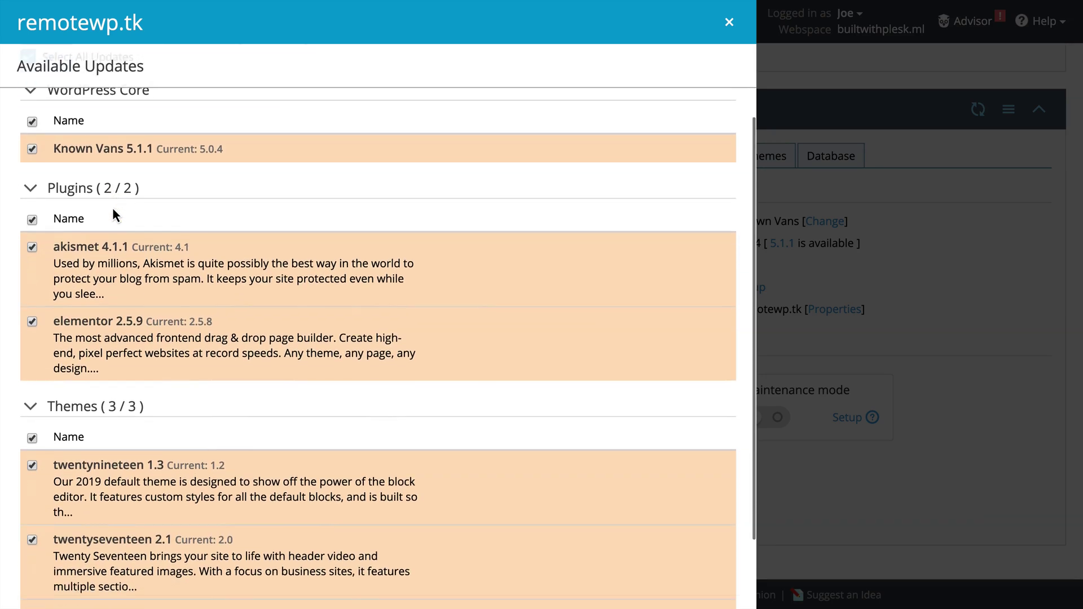
scroll(113, 207, "up", 3)
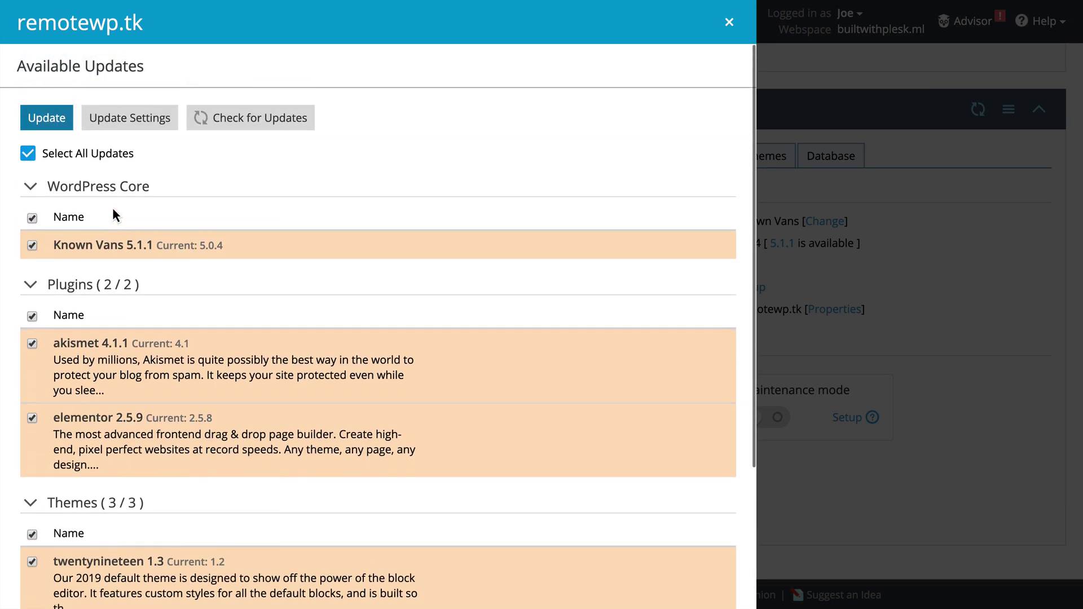
left_click(56, 126)
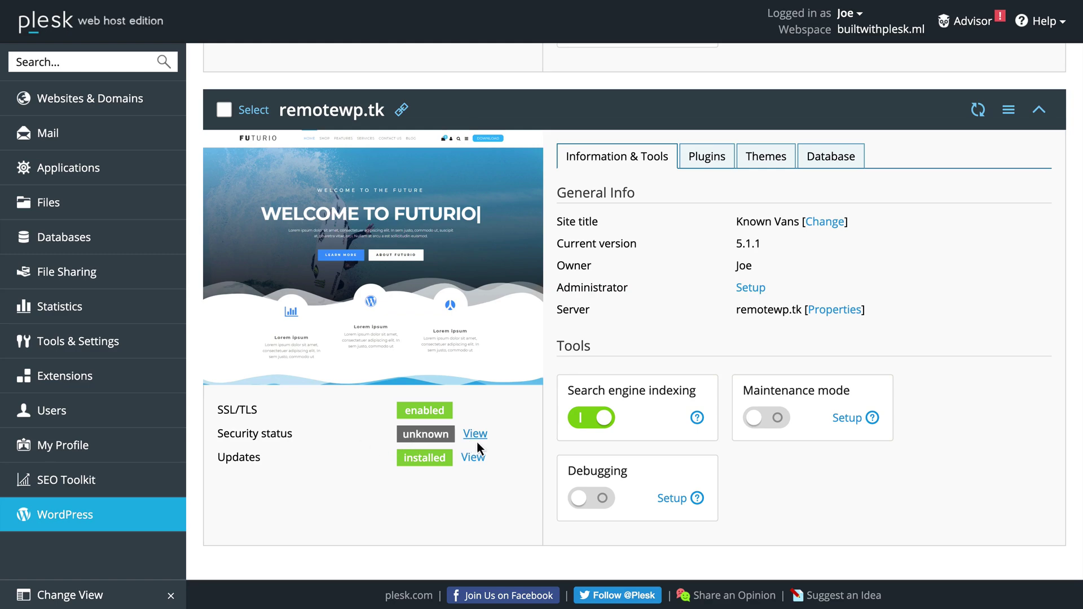
Step: Select all six security measures in remotewp.tk's Security Status and secure the site
left_click(478, 439)
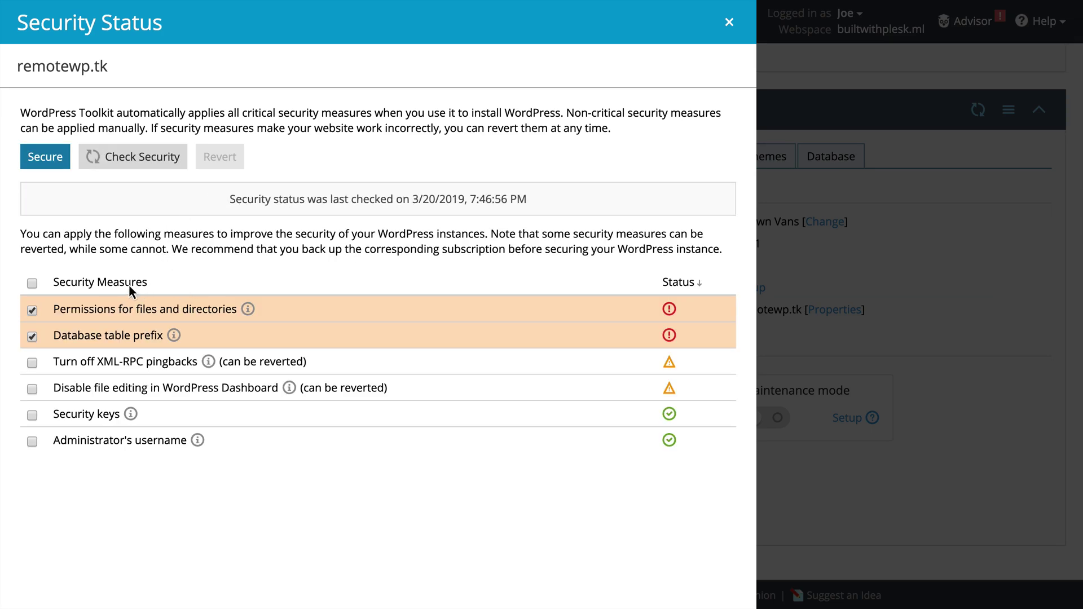
left_click(36, 284)
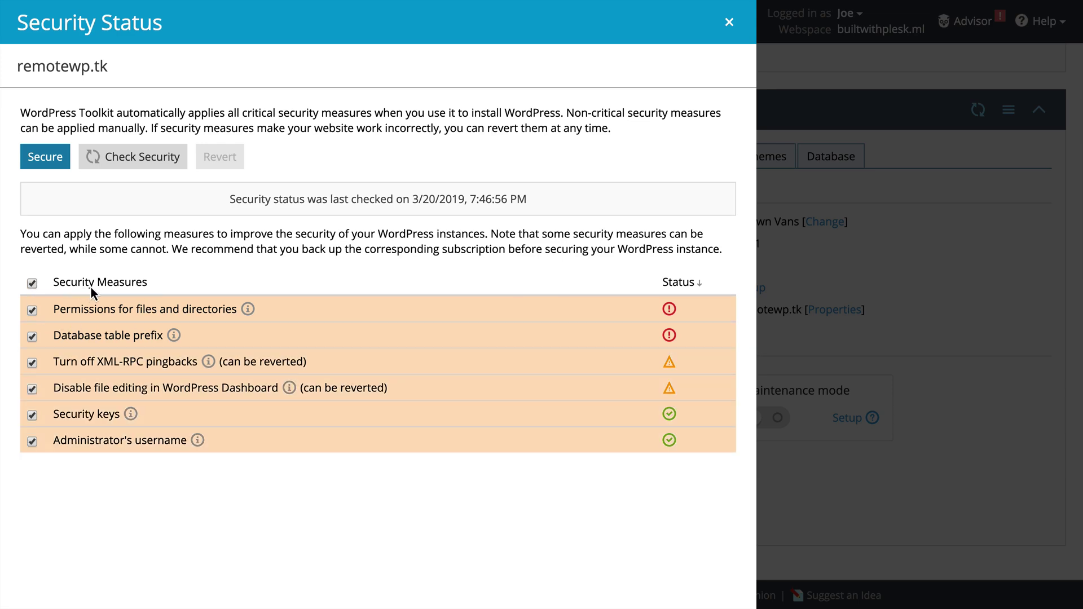
left_click(55, 162)
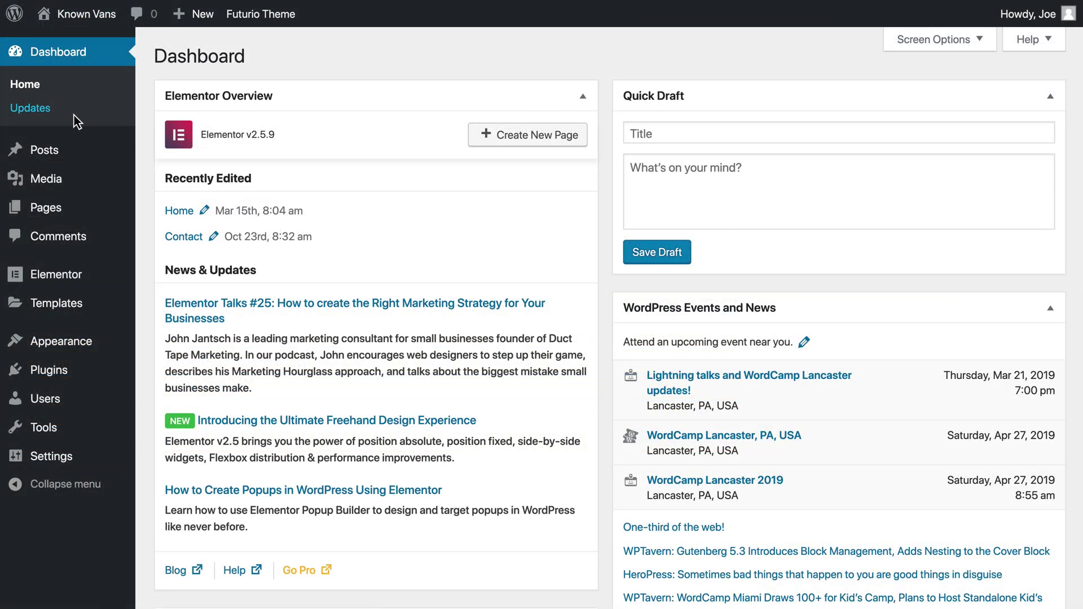
Step: Check the Known Vans Updates page again from the admin sidebar
left_click(74, 116)
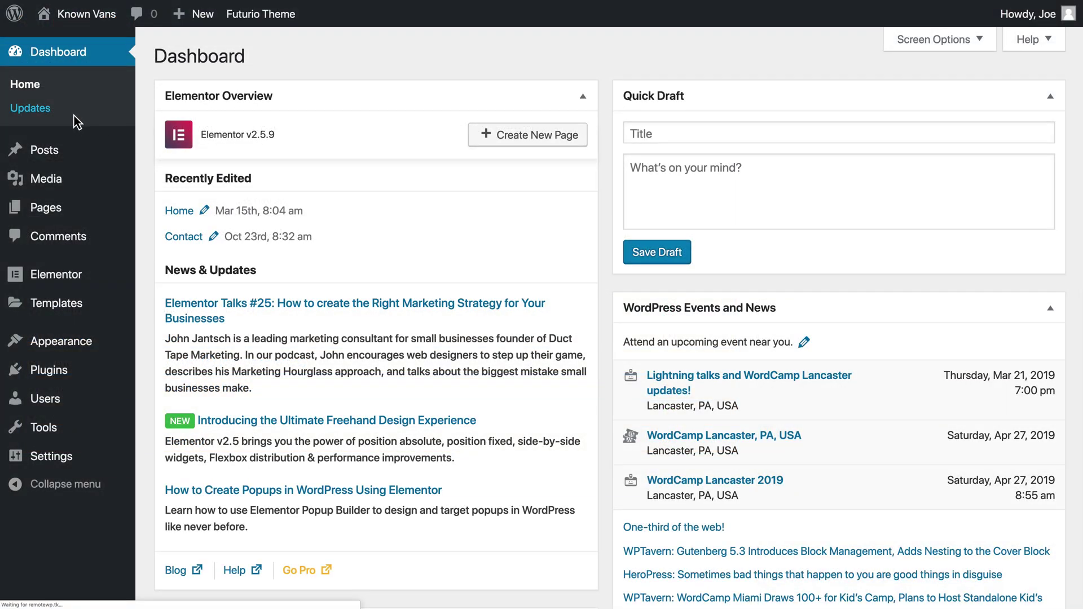